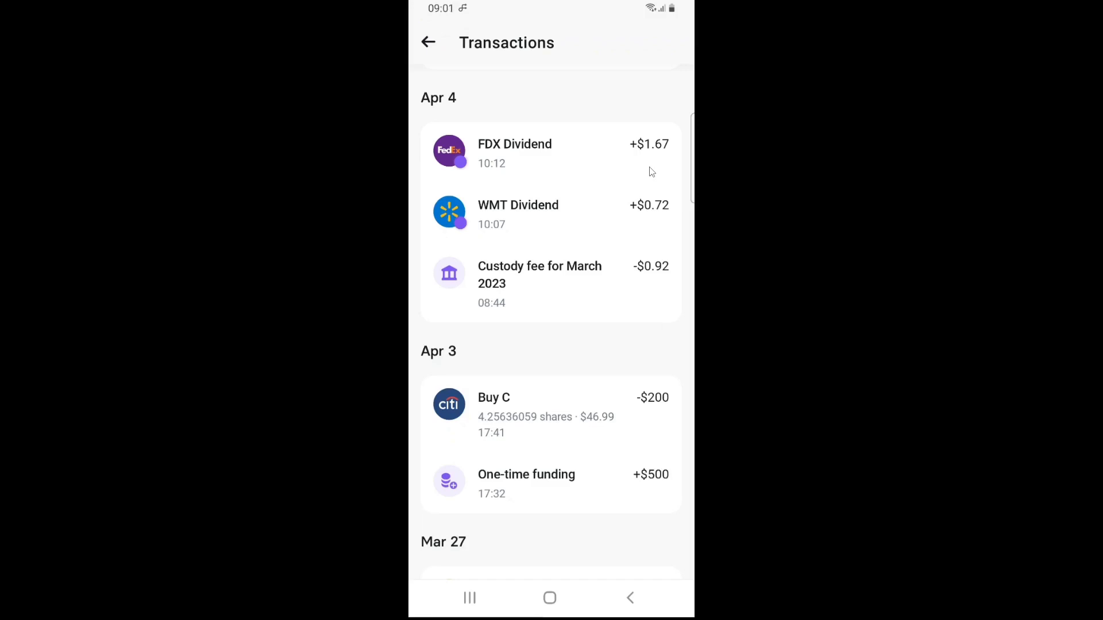
Step: Review the April dividend transactions in the brokerage app's transaction history, from Apr 4 towards the later dates
drag(652, 172, 665, 436)
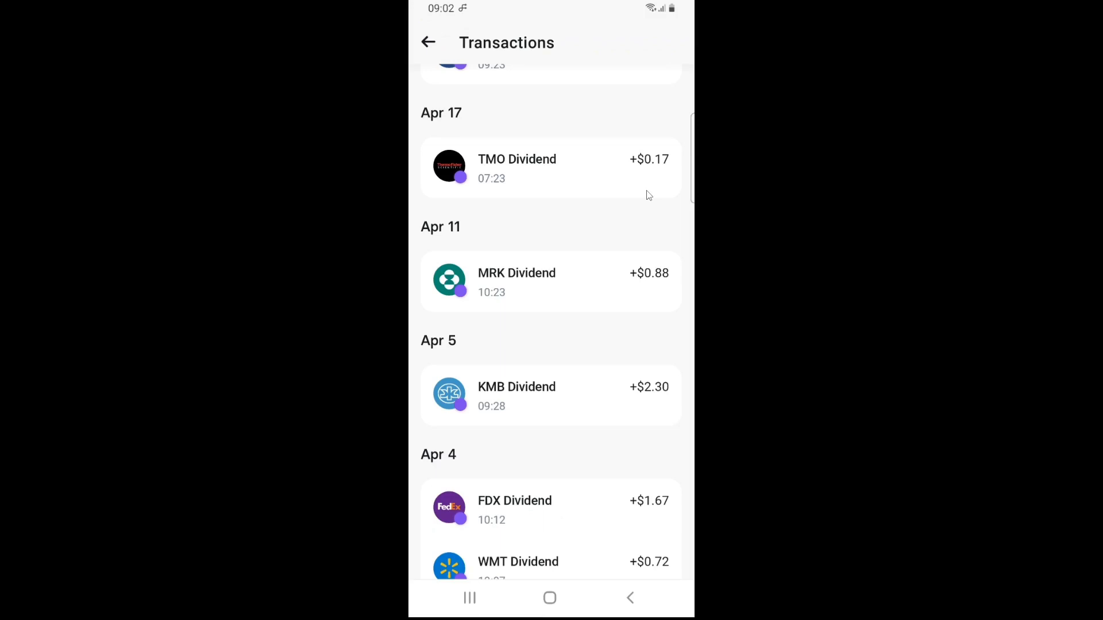
drag(649, 195, 656, 485)
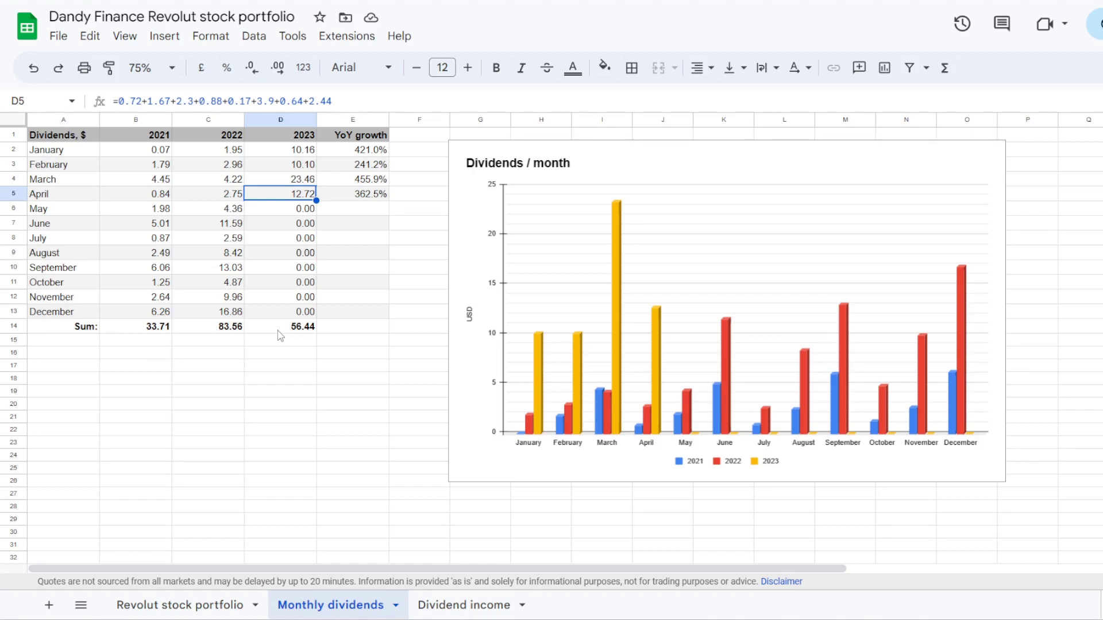
Step: Open the Dividend income sheet and check the coverage percentages for Entertainment and for the total monthly expenses
key(ctrl+Page_Down)
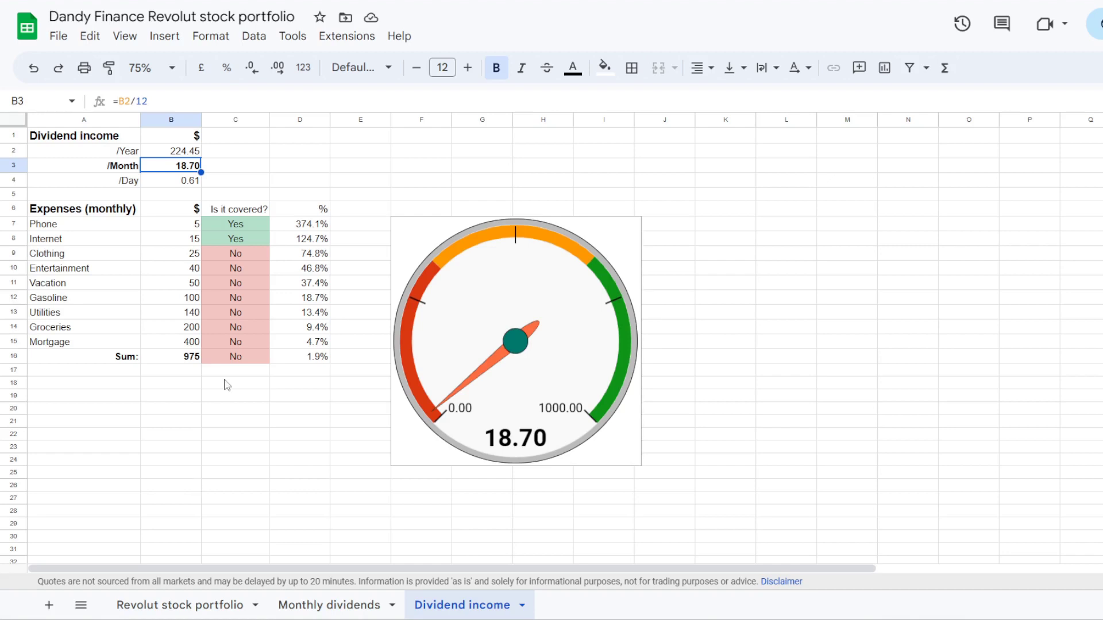
click(288, 268)
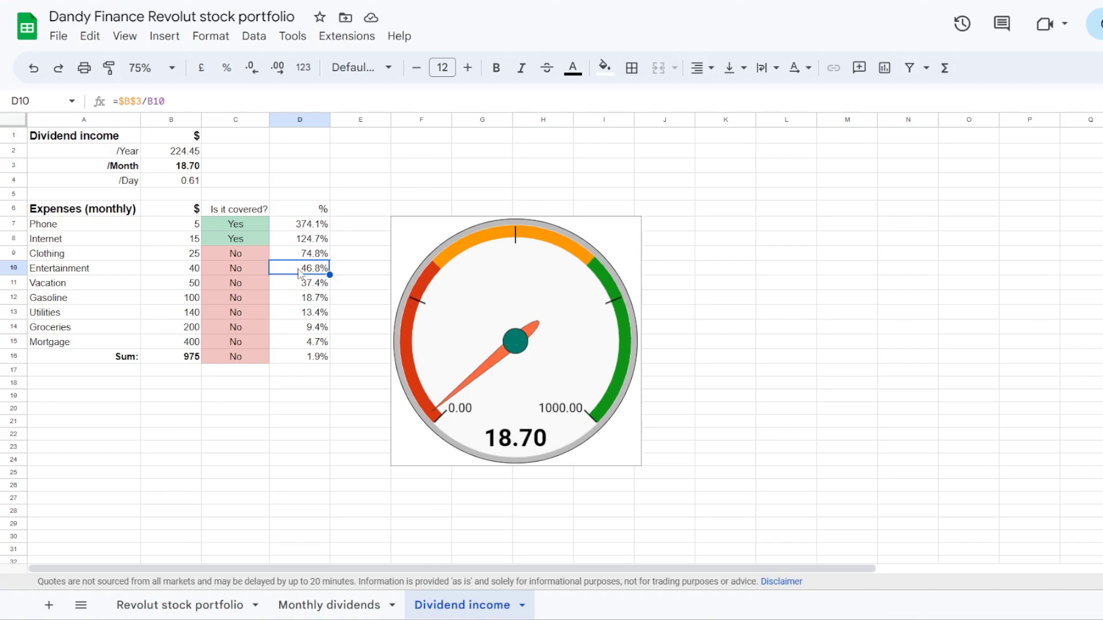
click(294, 357)
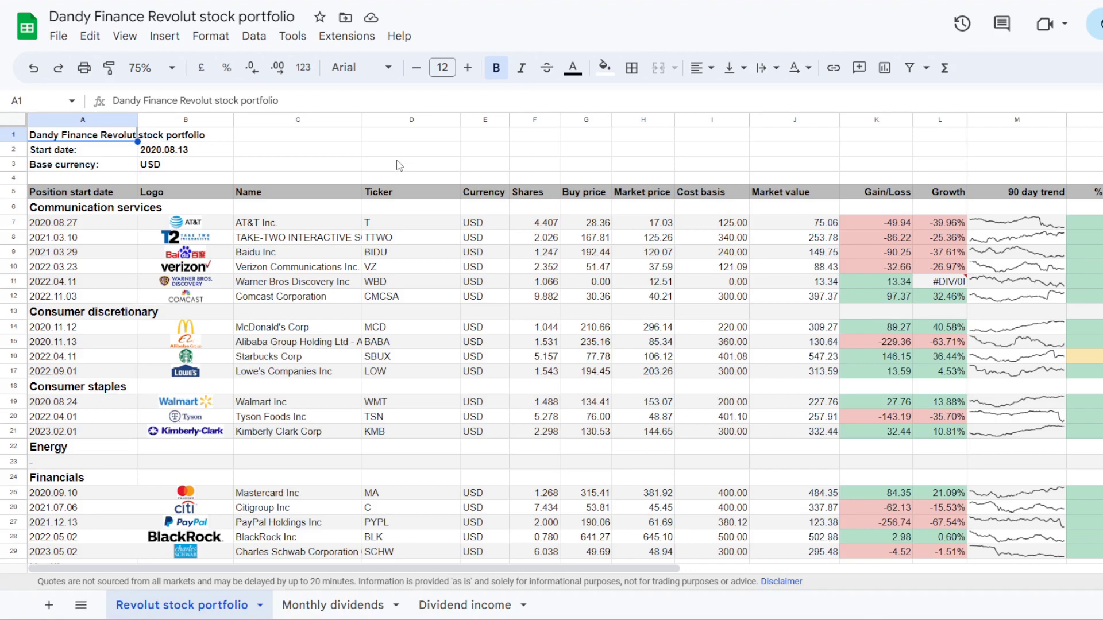
Step: Examine Citigroup's shares, cost basis, market value, gain/loss and growth in the Financials section of the stock portfolio
scroll(399, 166, down, 6)
click(412, 256)
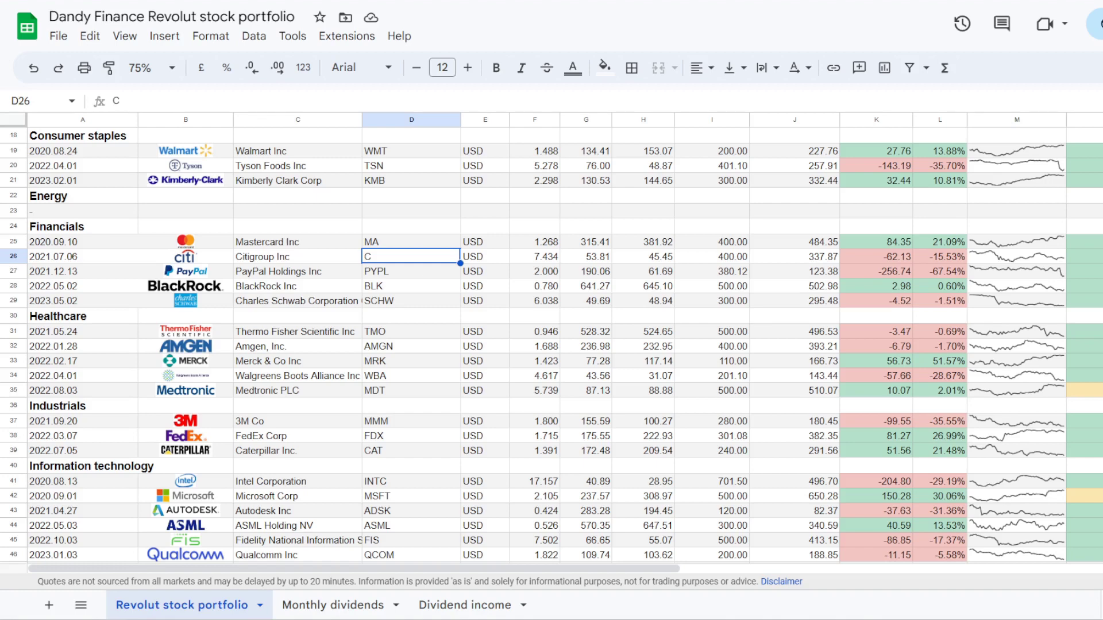
click(535, 256)
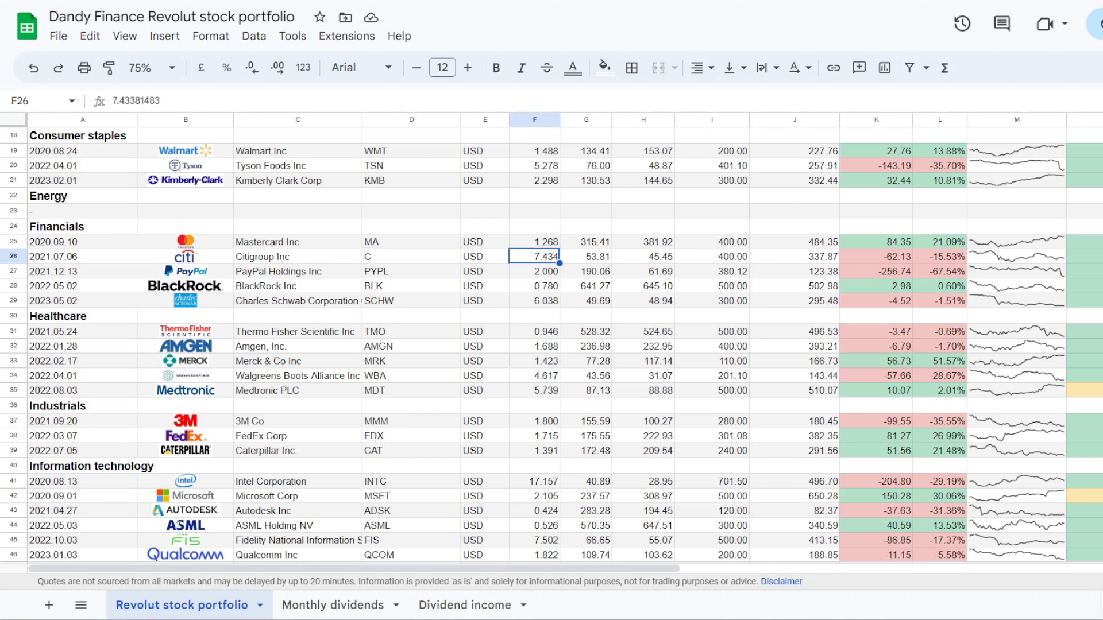
click(712, 256)
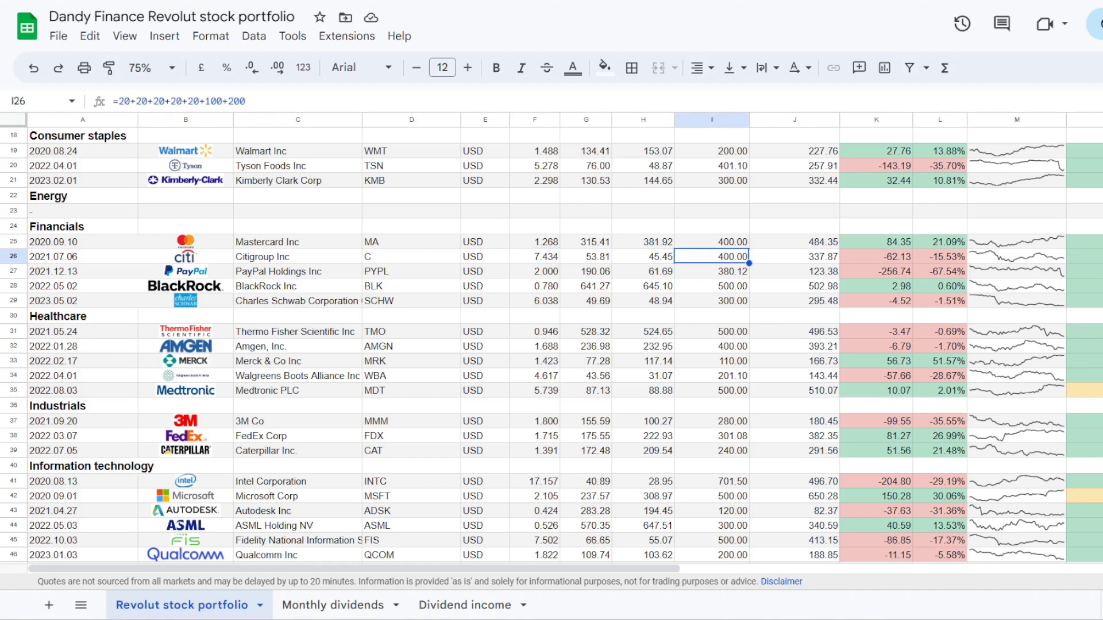
click(794, 256)
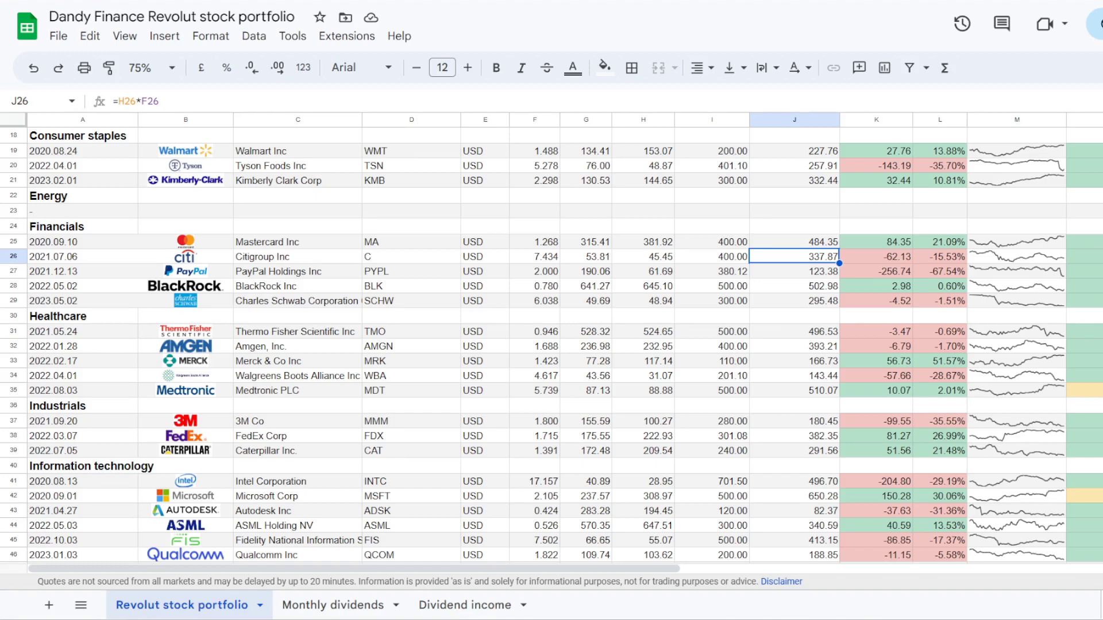
click(876, 257)
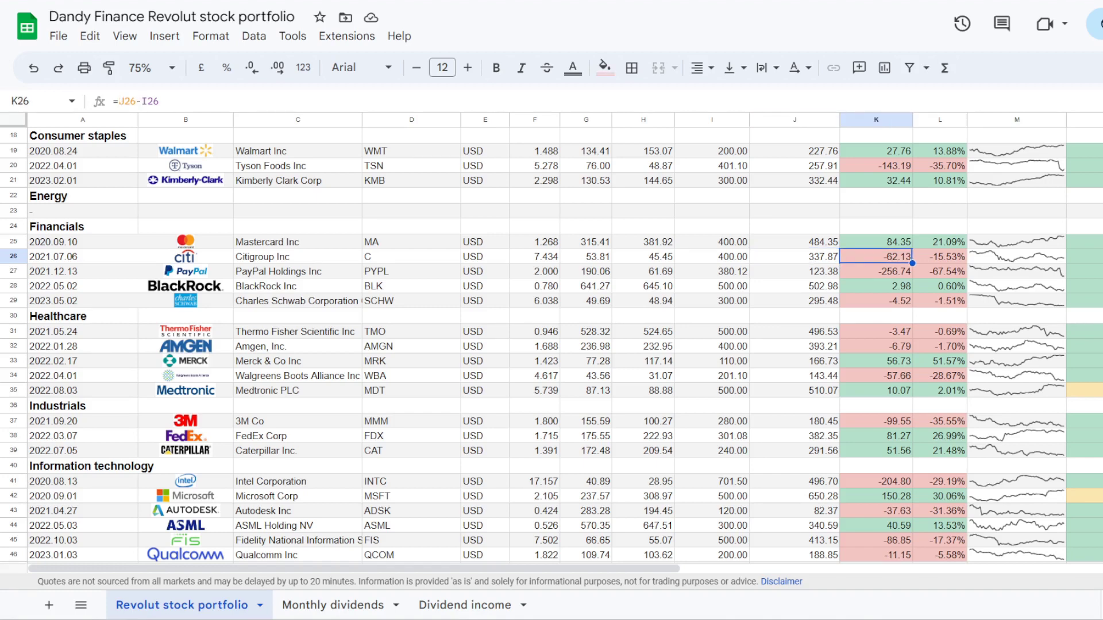
click(940, 256)
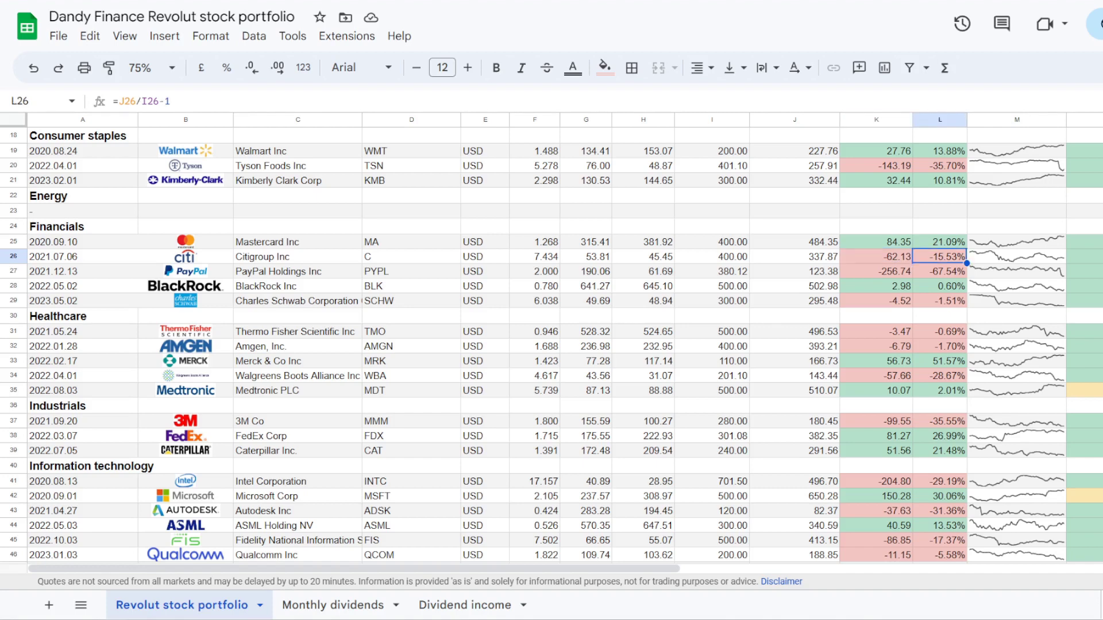
Step: Examine Citigroup's portfolio weight, sector weight, dividend per share, dividend yield and annual dividend sum
key(Right)
key(Right)
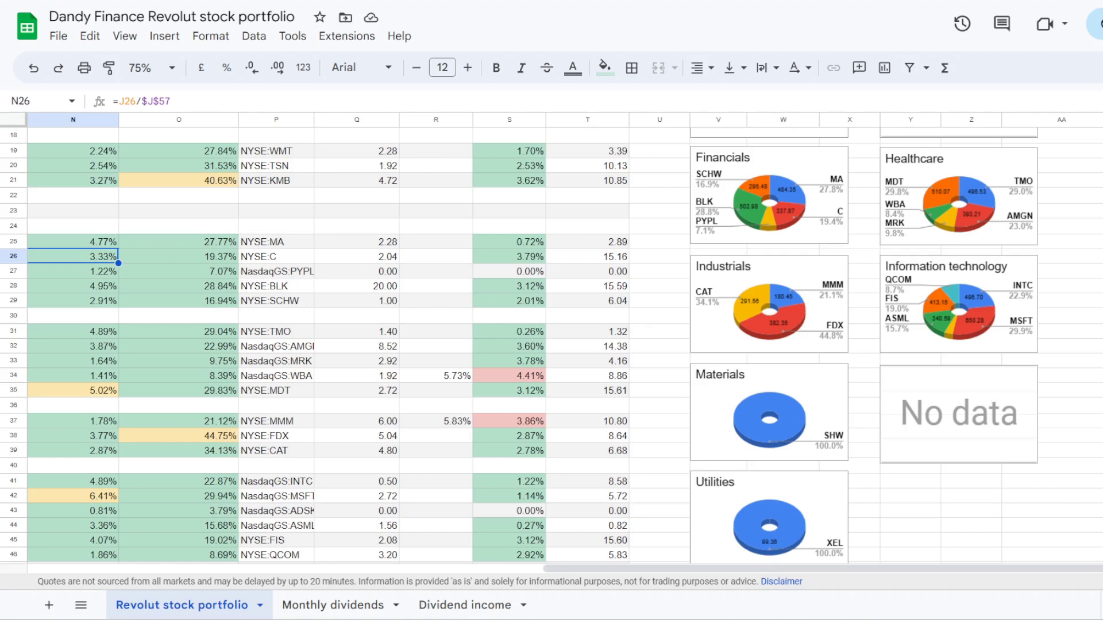
click(178, 257)
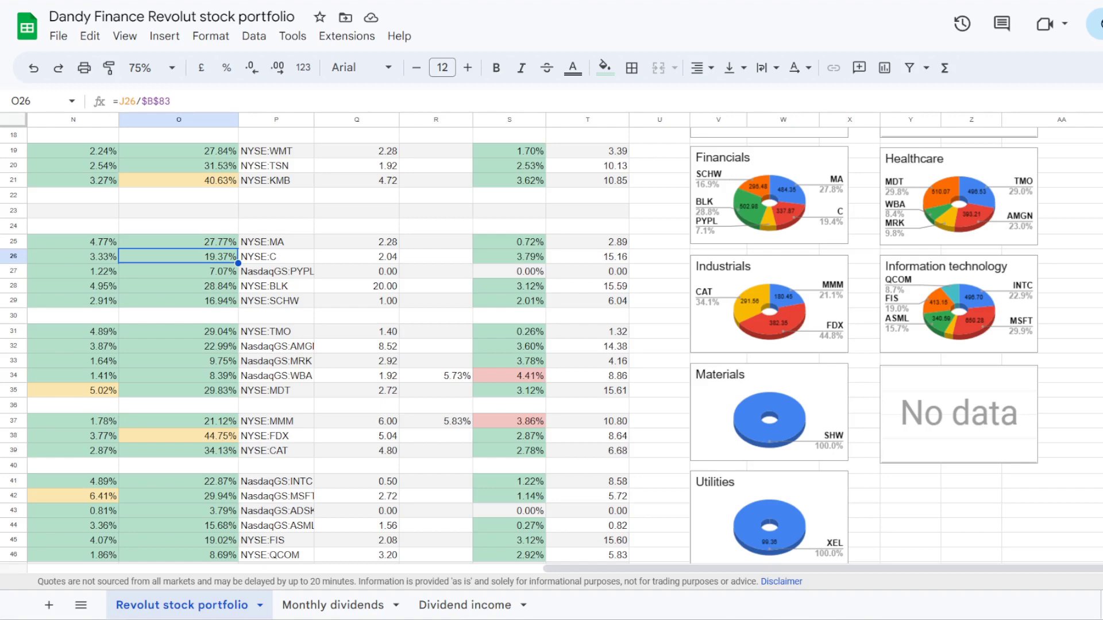
click(356, 256)
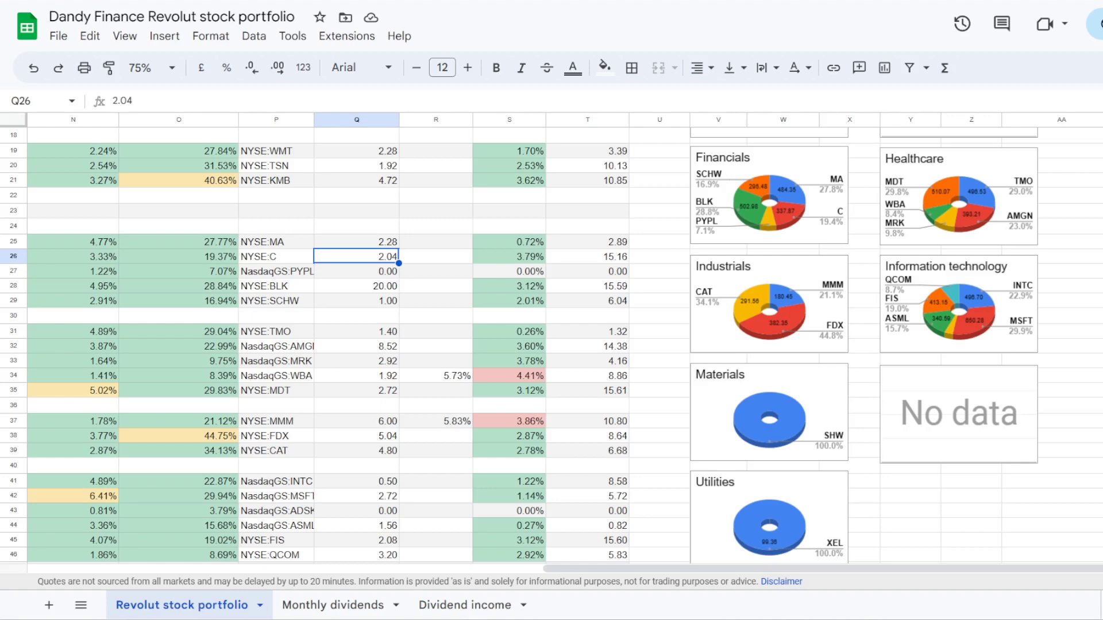
click(509, 256)
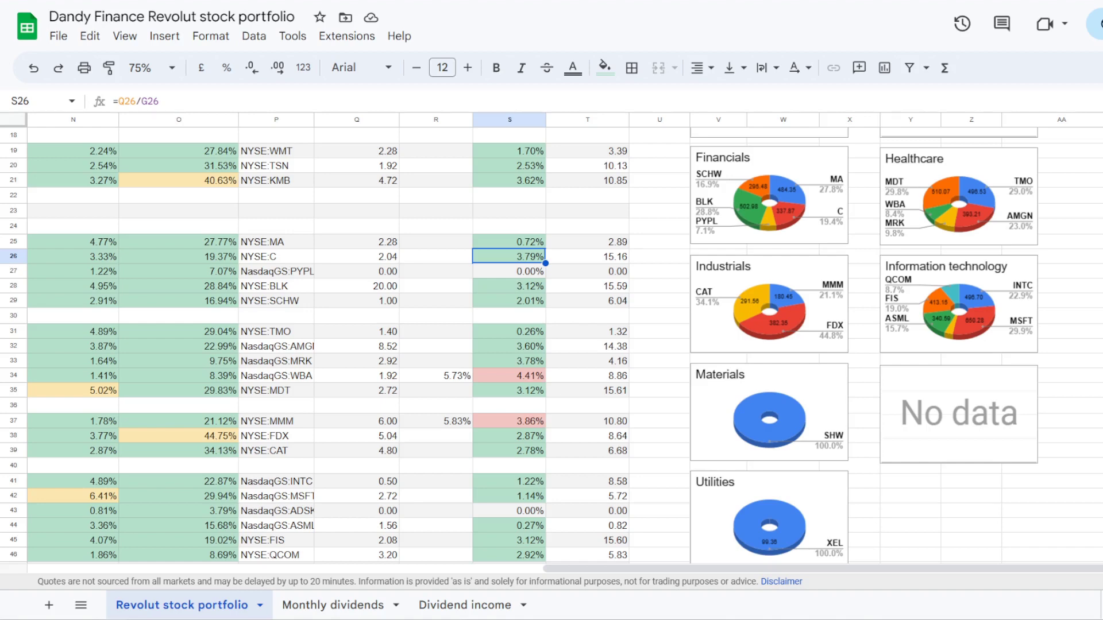
click(587, 257)
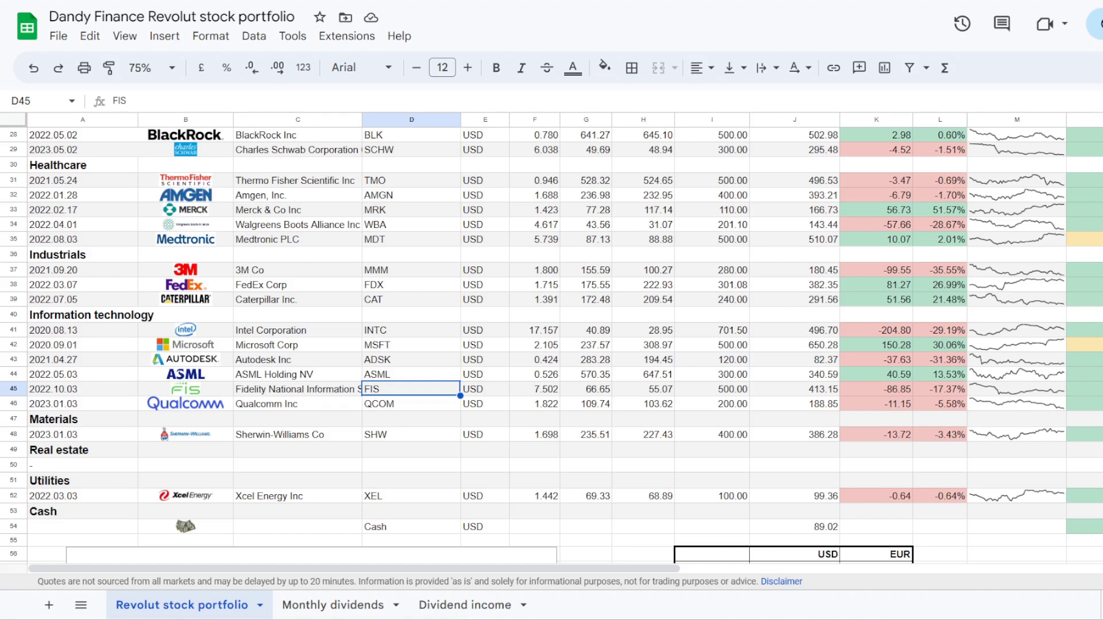
Step: Examine the shares, cost basis, market value, gain/loss and growth of Fidelity National Information Services (FIS)
click(534, 389)
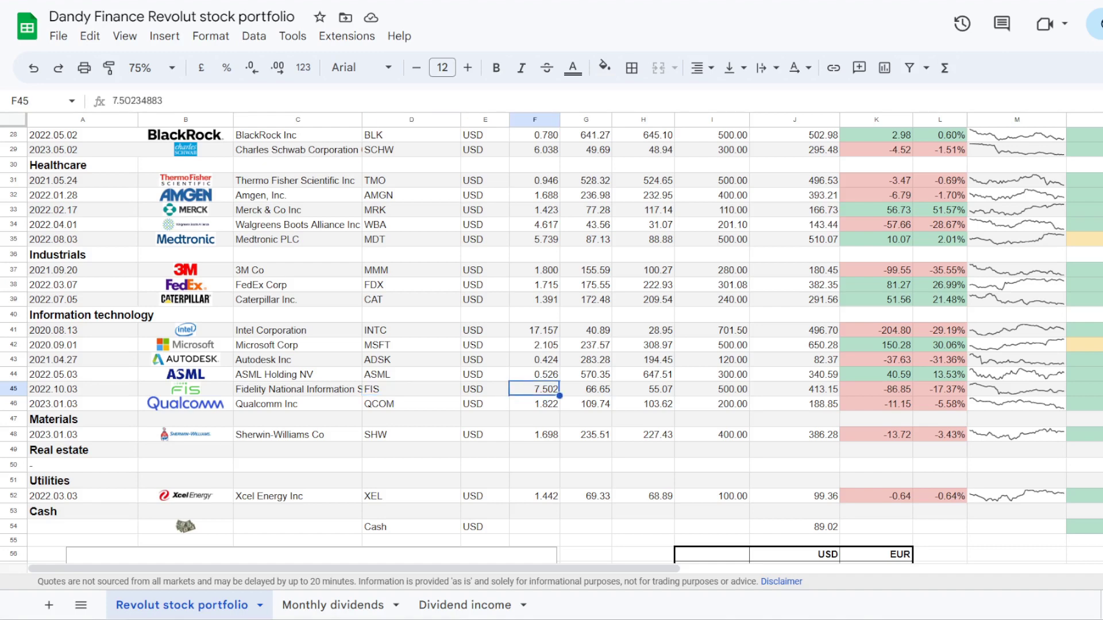
click(712, 389)
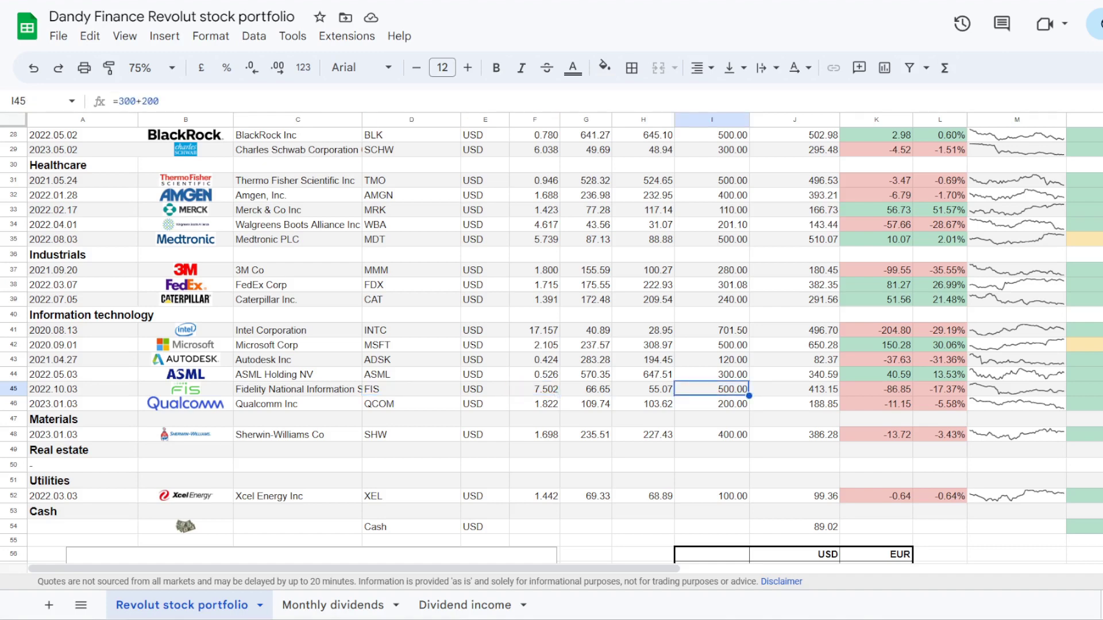
click(794, 390)
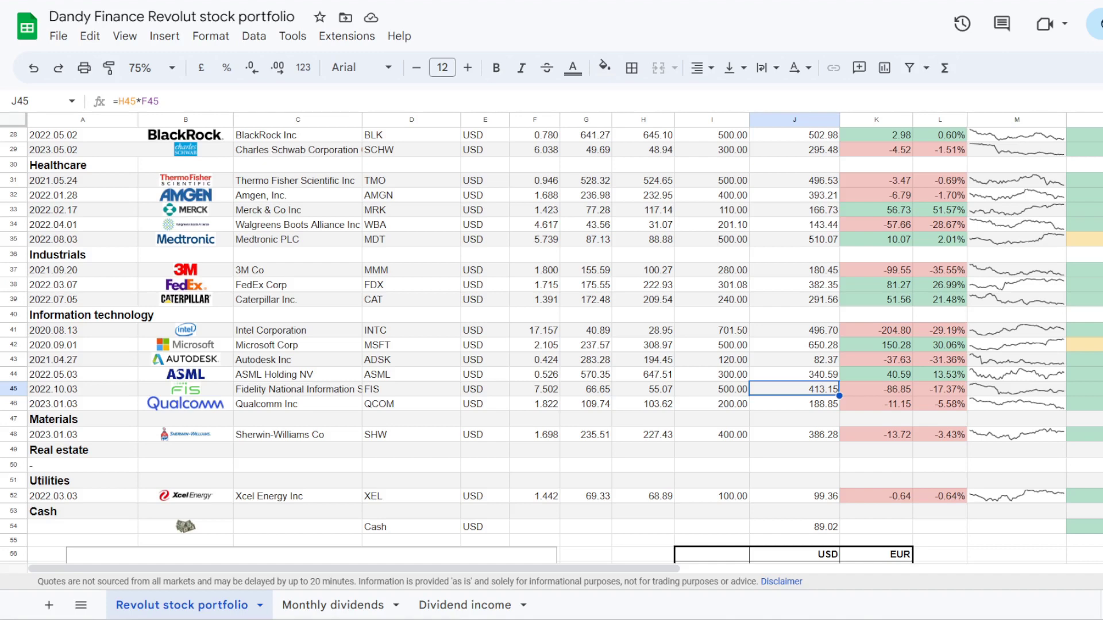
click(876, 389)
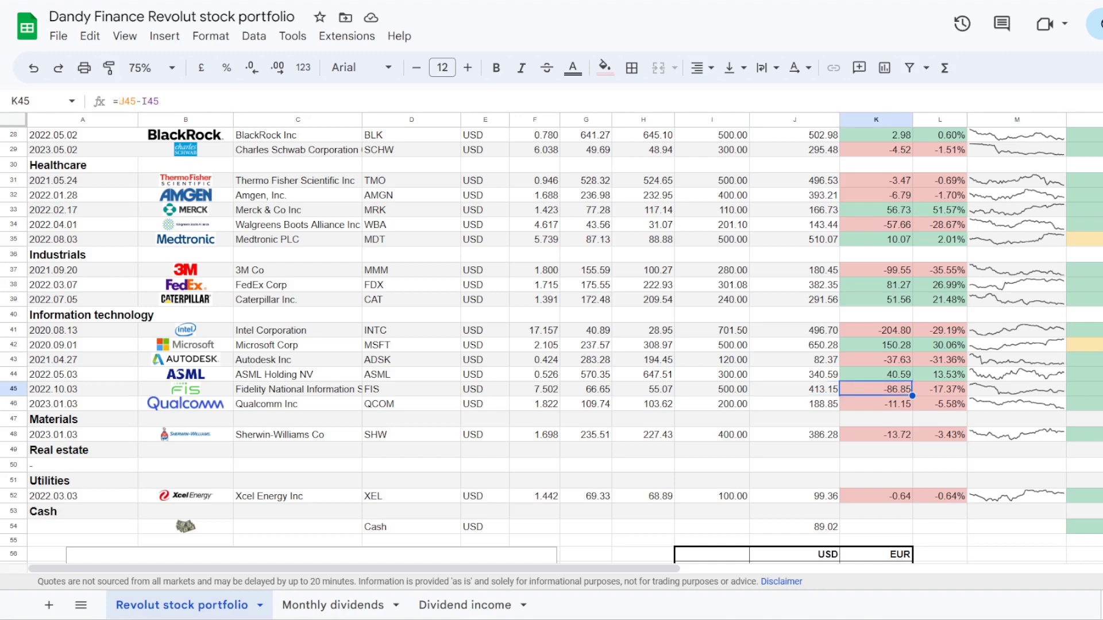
click(940, 389)
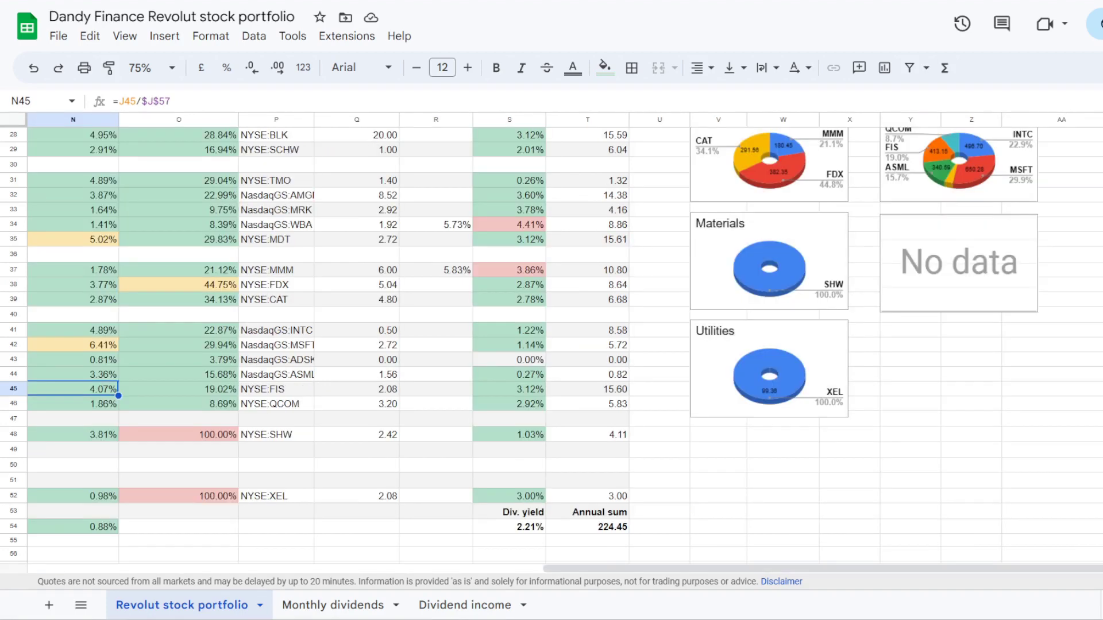
Step: Examine the FIS position's sector weight, dividend per share, dividend yield and annual dividend sum
click(178, 388)
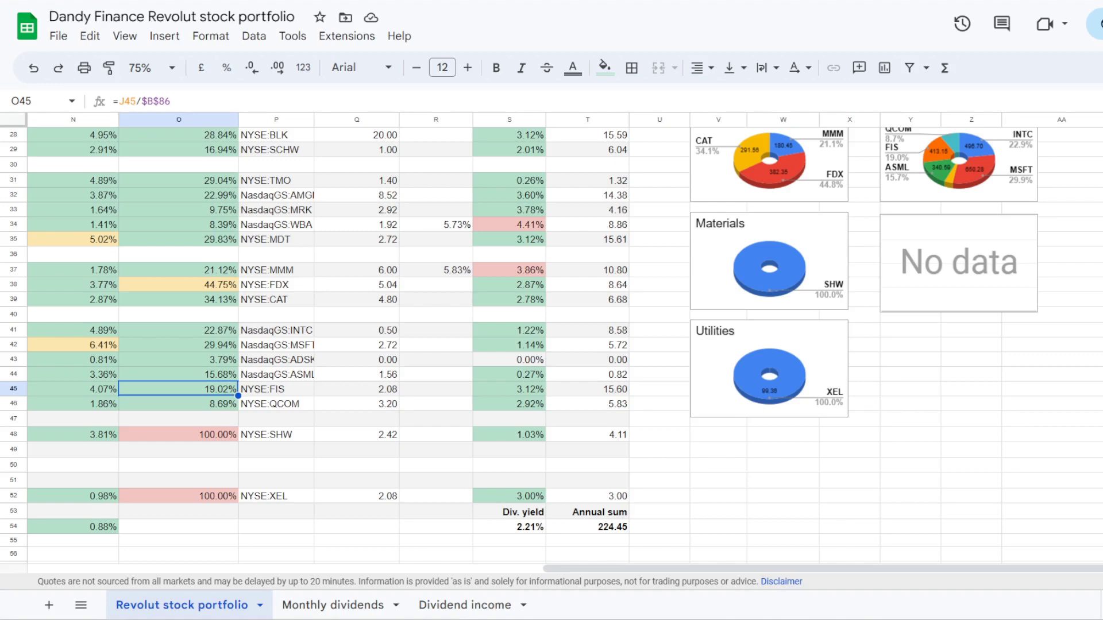
click(357, 389)
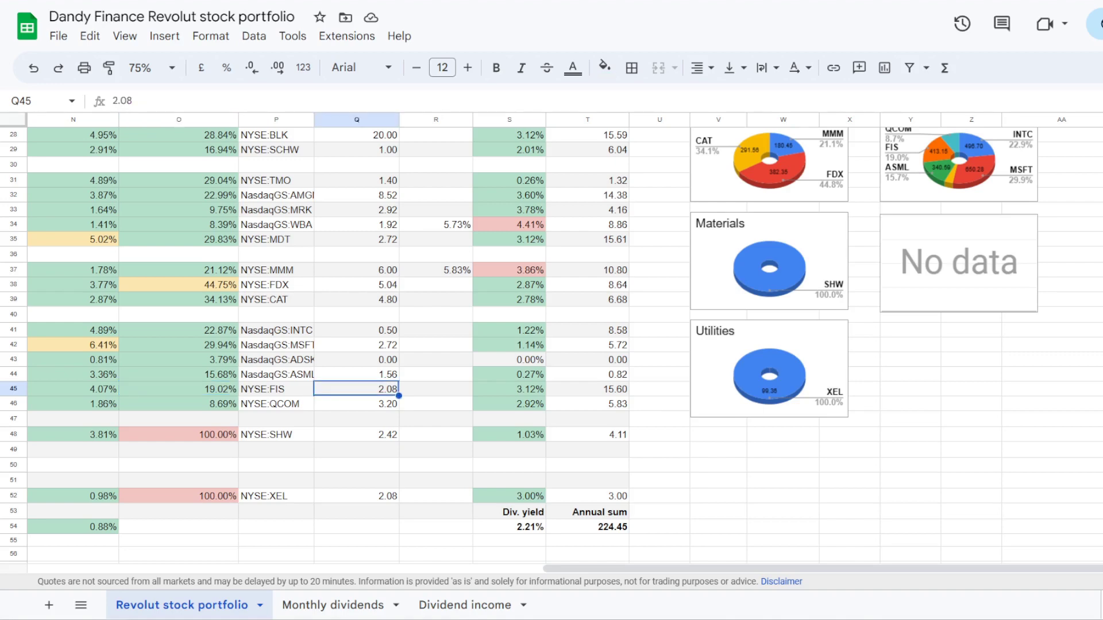
click(509, 389)
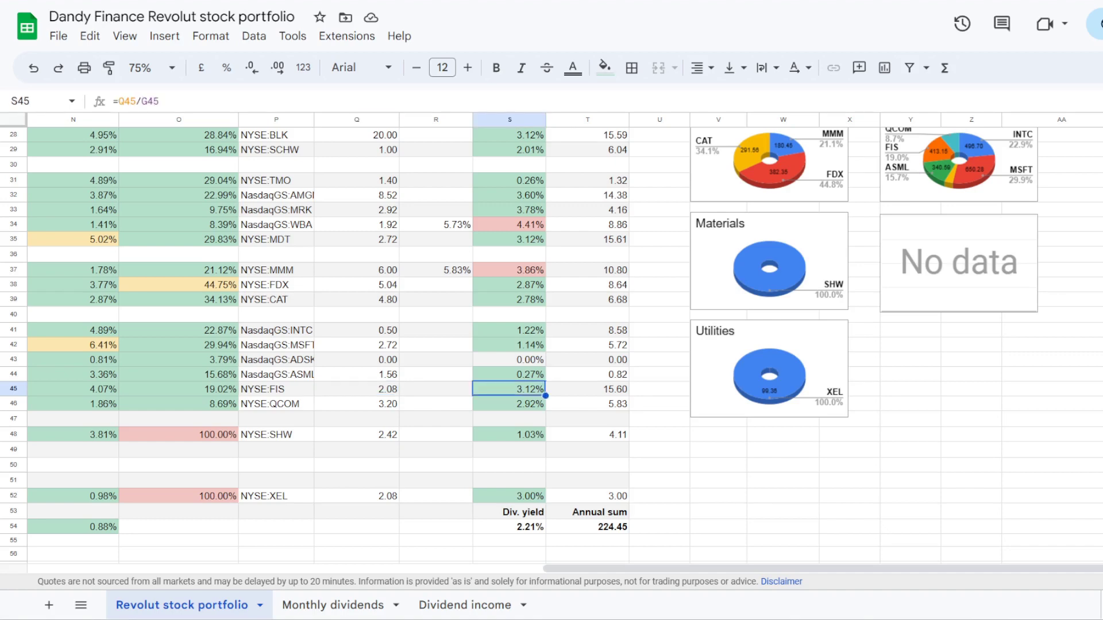
click(587, 389)
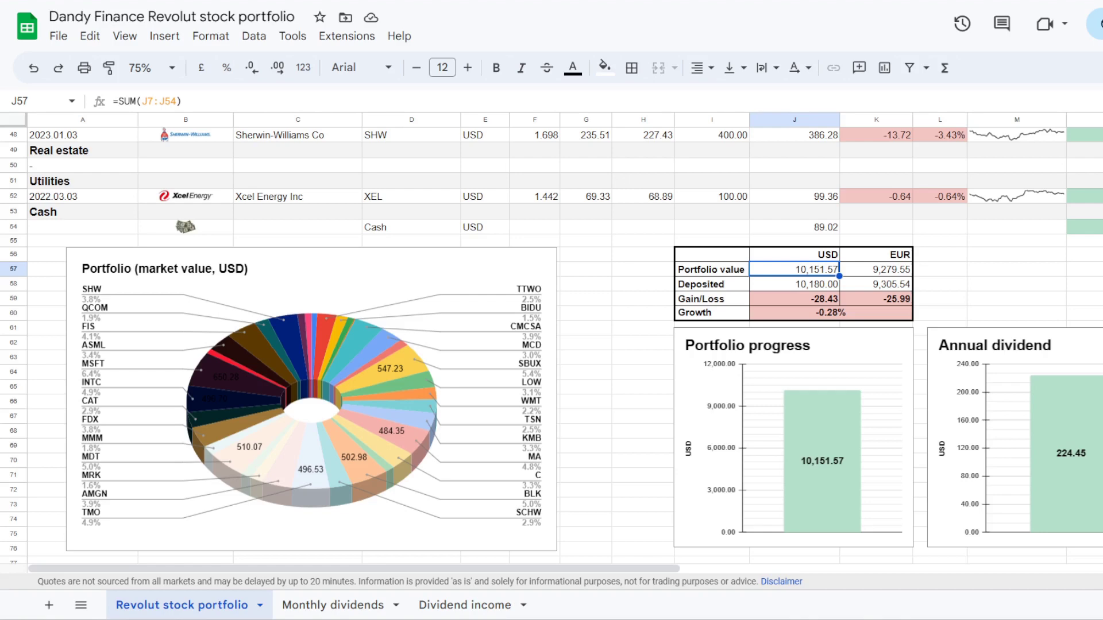
Step: Check the overall gain/loss in USD and the growth in the portfolio summary table
click(794, 299)
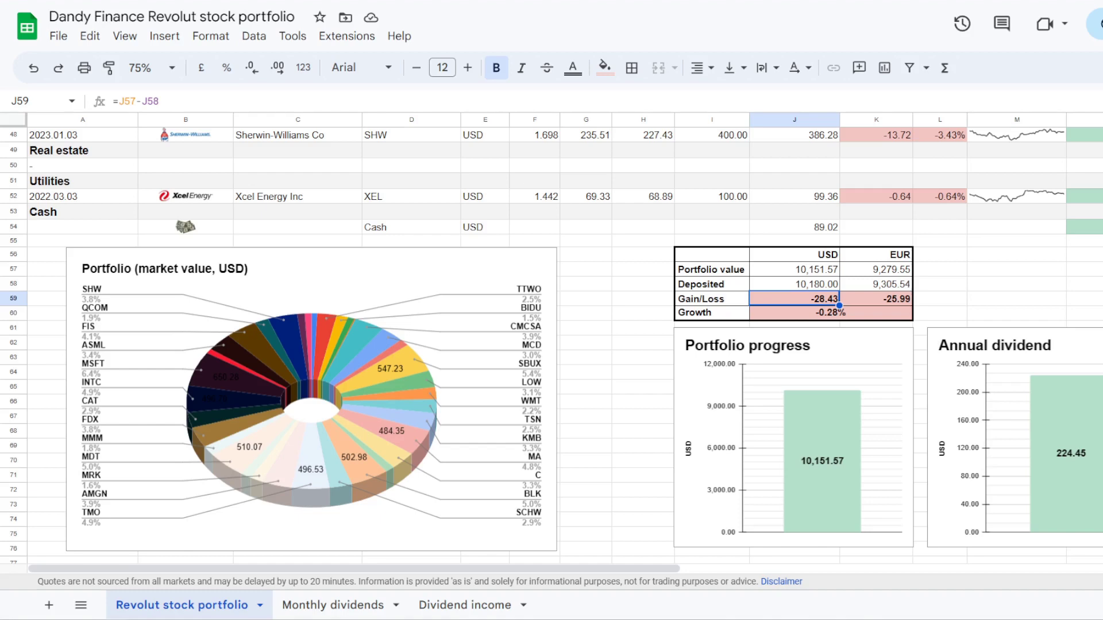
click(831, 313)
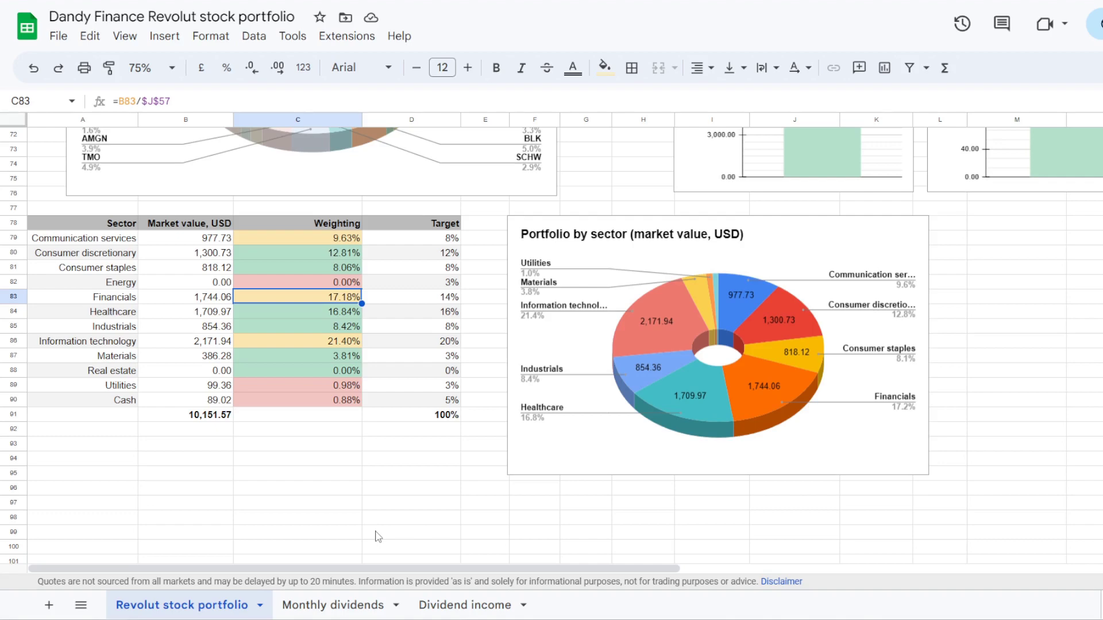
Step: Compare sector weightings with their targets in the sector table, including Information technology, Consumer staples and Industrials, and return to the sheet's first cell
key(Down)
key(Down)
key(Down)
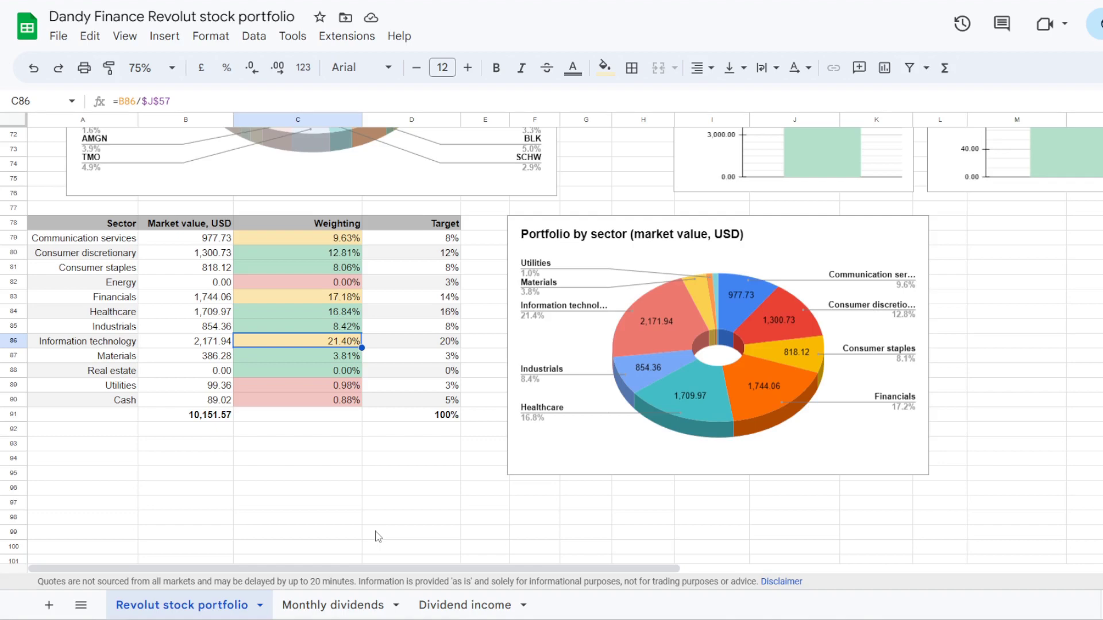
key(Up)
key(Up)
key(Up)
key(Up)
key(Up)
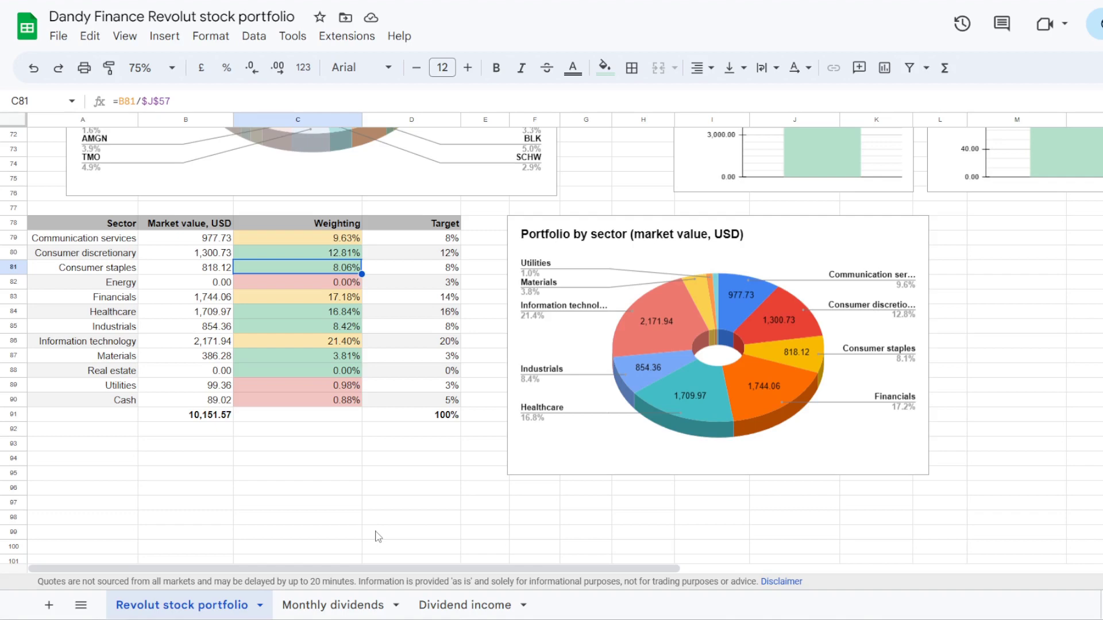
key(Down)
key(Down)
key(Down)
key(Down)
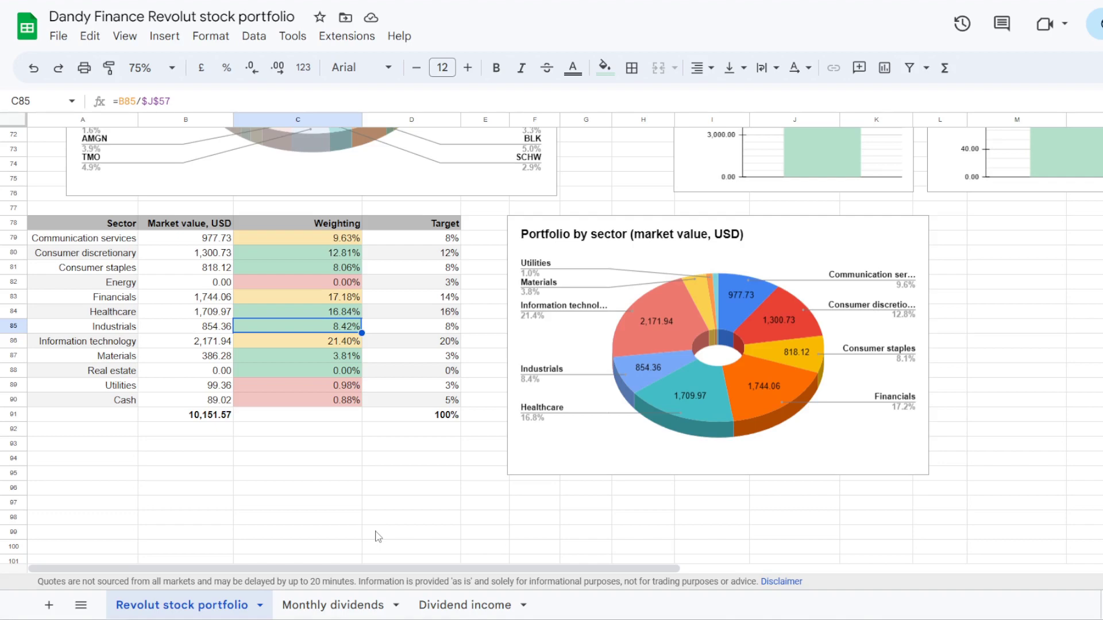
key(ctrl+Home)
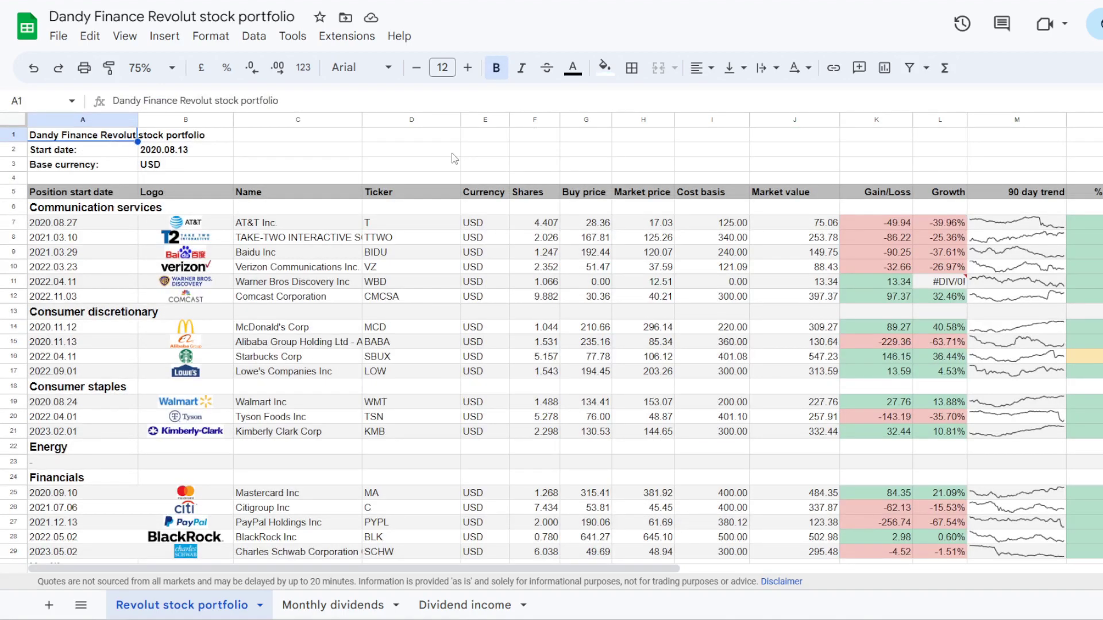